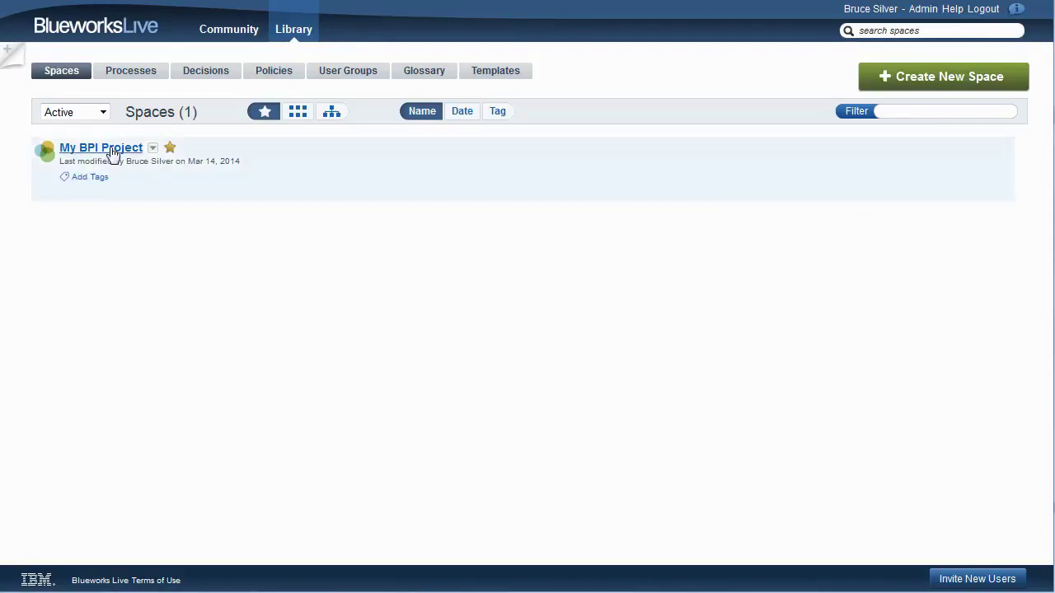
# - Open the My BPI Project space and expand its Space Details to review the project description and goals
pyautogui.click(111, 151)
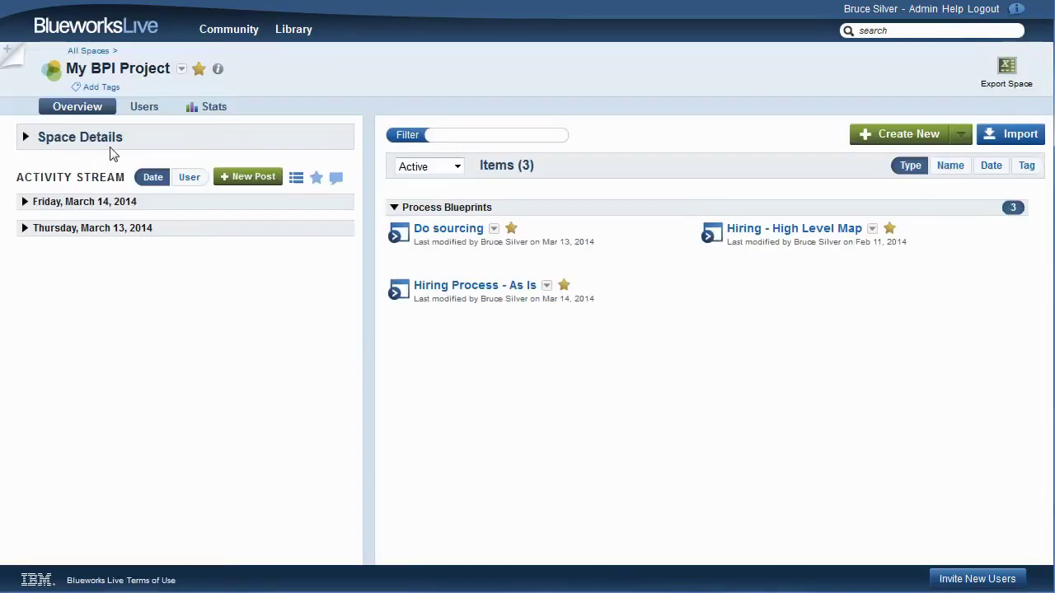
pyautogui.click(34, 137)
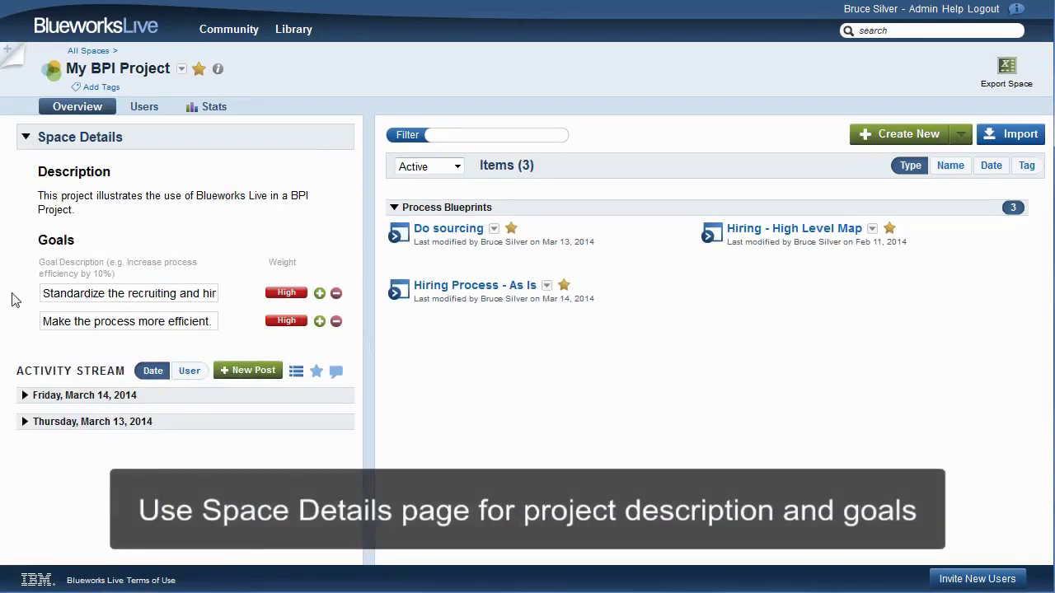
pyautogui.moveTo(41, 294); pyautogui.dragTo(296, 301)
pyautogui.click(287, 293)
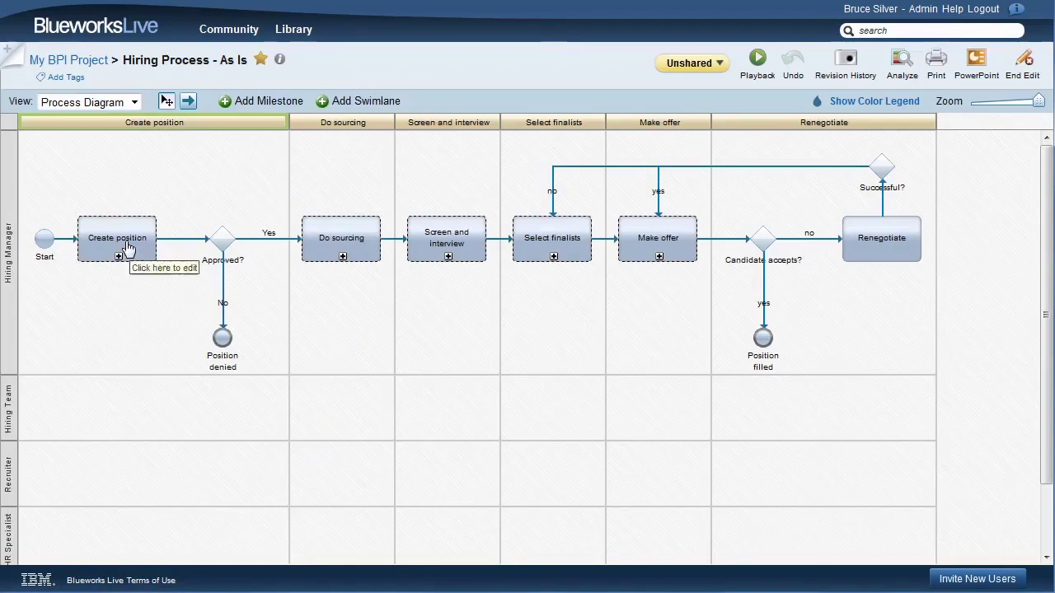
# - Open the details of the Create position activity in the Hiring Process - As Is diagram and review its available property fields
pyautogui.rightClick(127, 245)
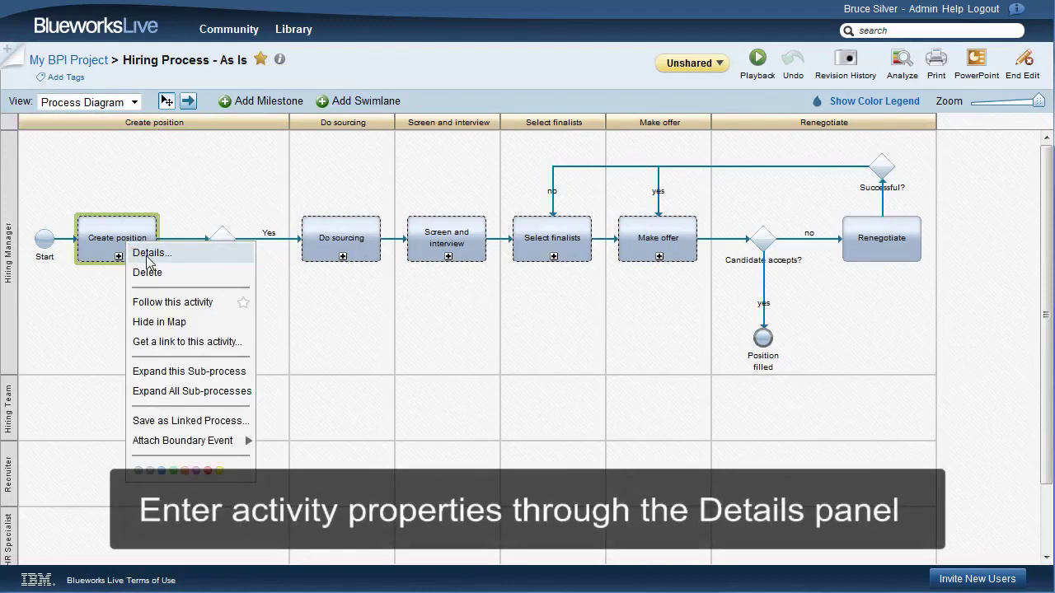
pyautogui.click(149, 253)
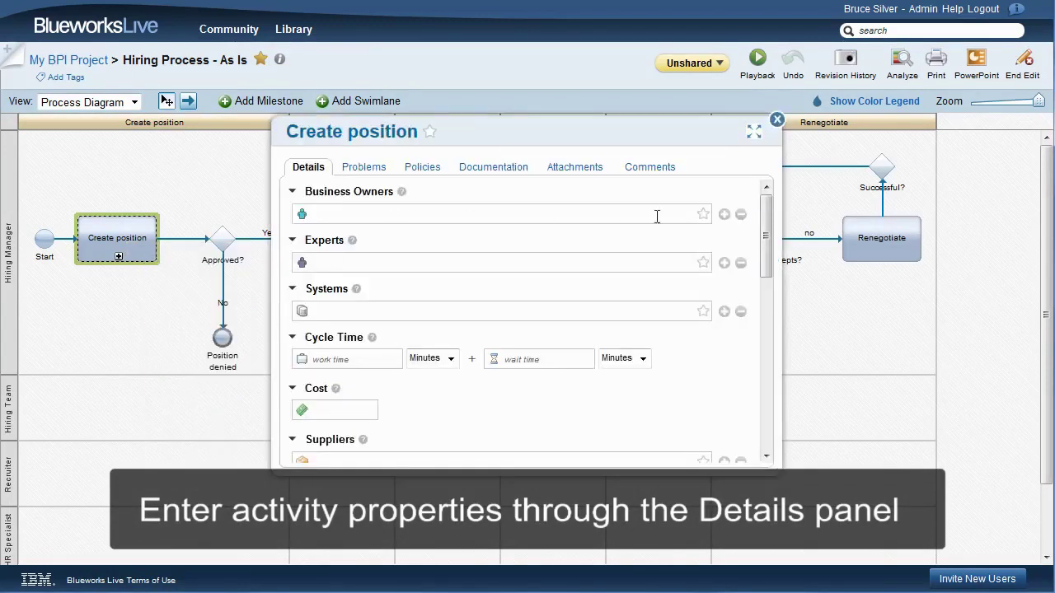
pyautogui.moveTo(766, 227); pyautogui.dragTo(744, 311)
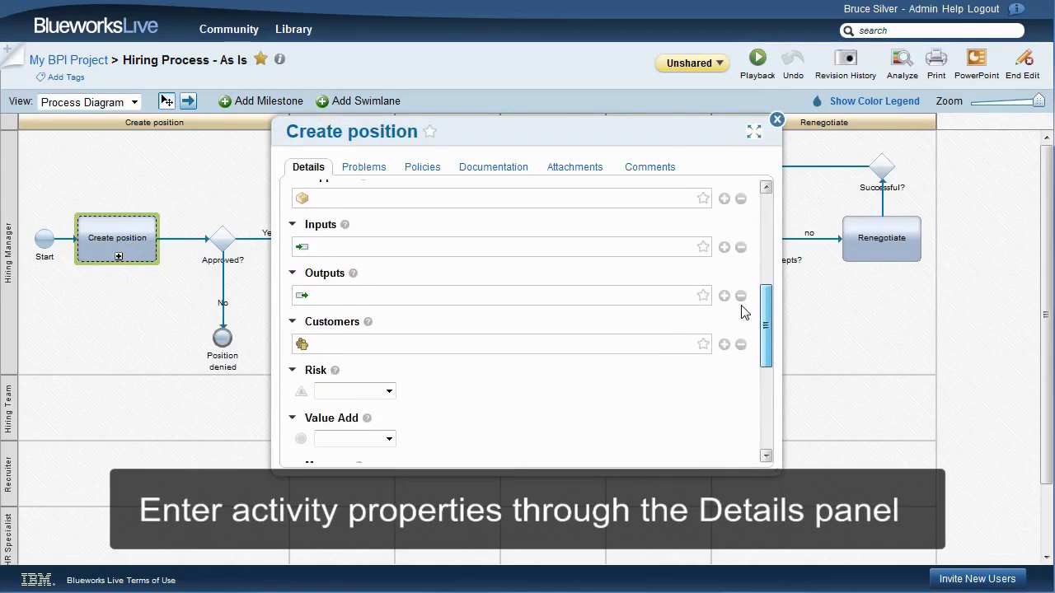
pyautogui.scroll(-5, 741, 311)
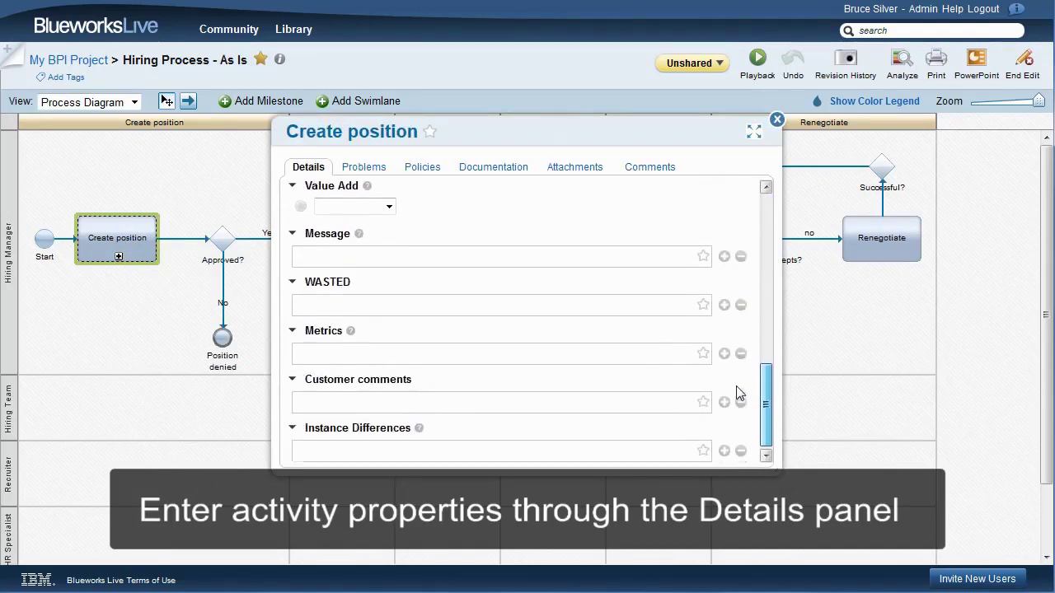
pyautogui.scroll(-1, 742, 404)
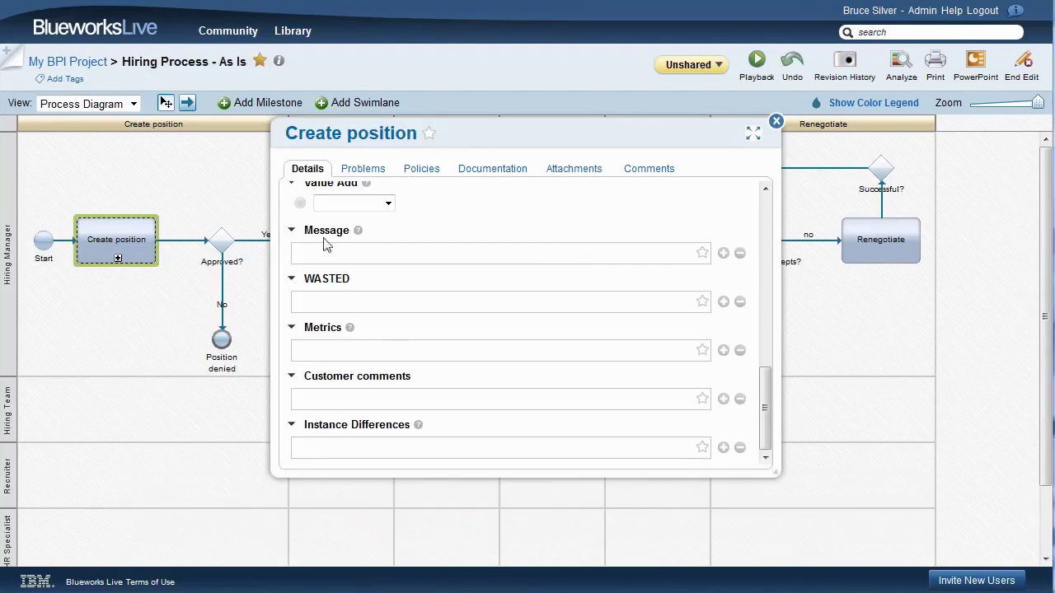
# - Switch the process to the Documentation view with all details shown and review the collected process and activity properties
pyautogui.click(133, 104)
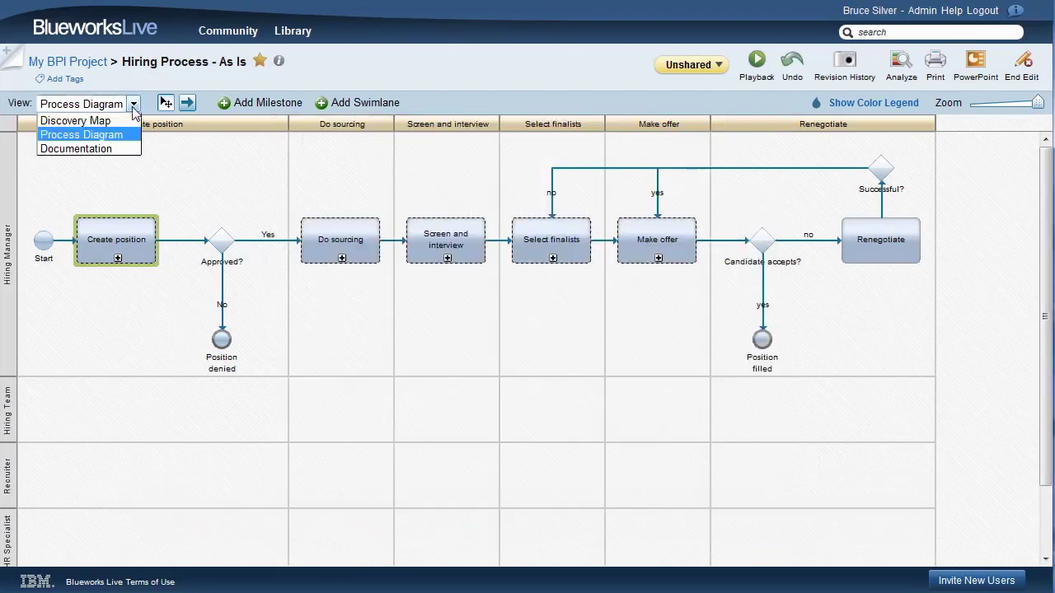
pyautogui.click(101, 149)
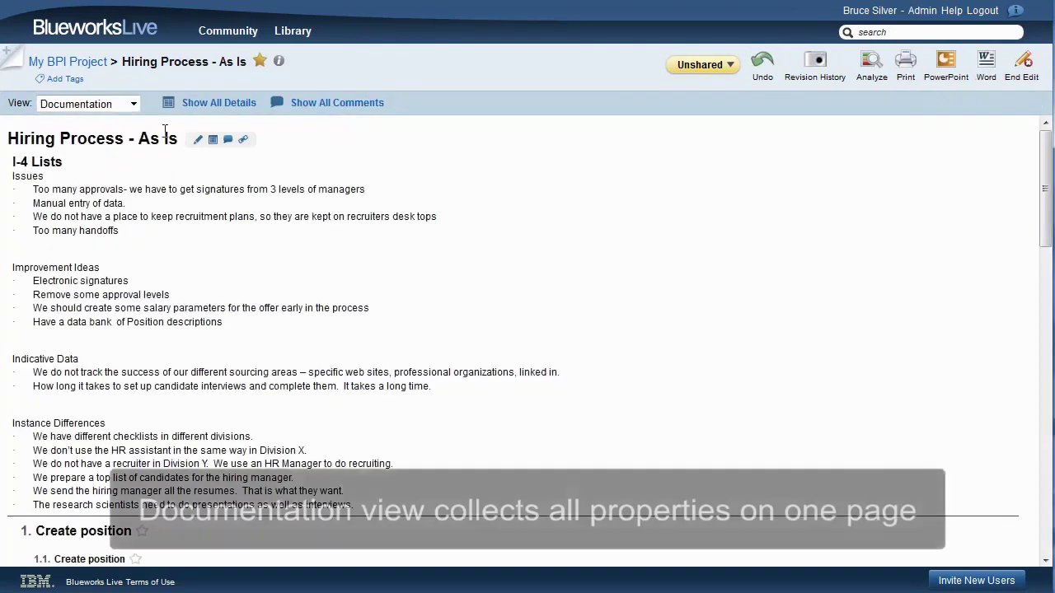
pyautogui.click(206, 103)
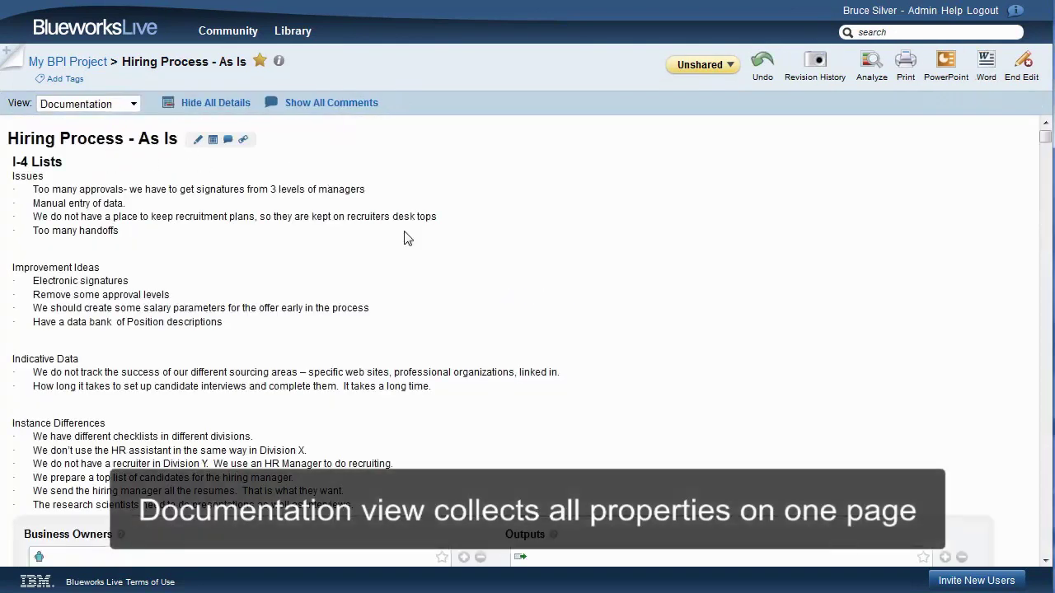
pyautogui.scroll(-5, 405, 235)
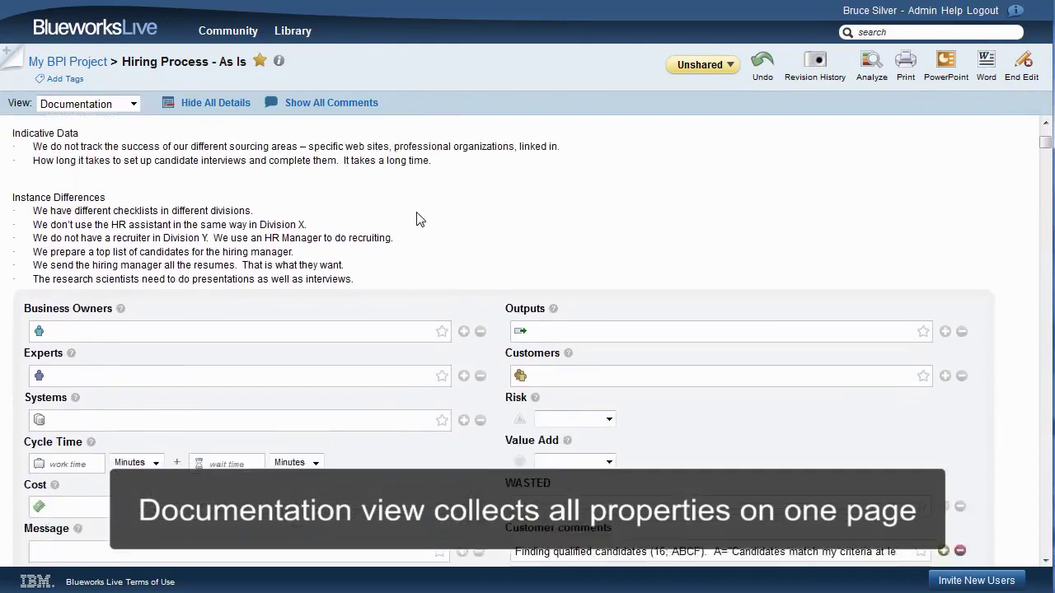
pyautogui.scroll(-8, 417, 219)
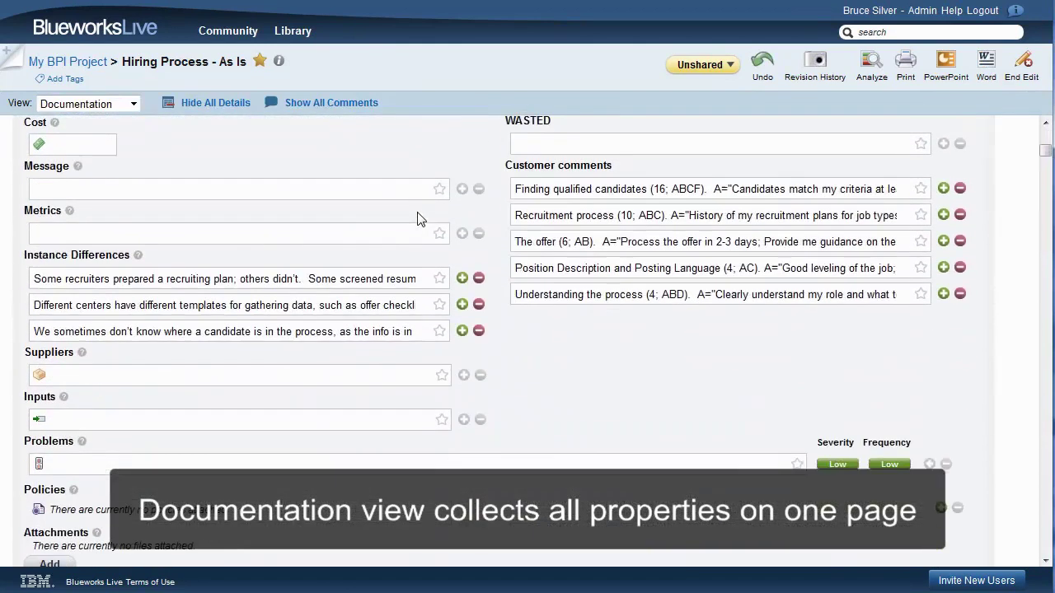
pyautogui.scroll(-7, 417, 219)
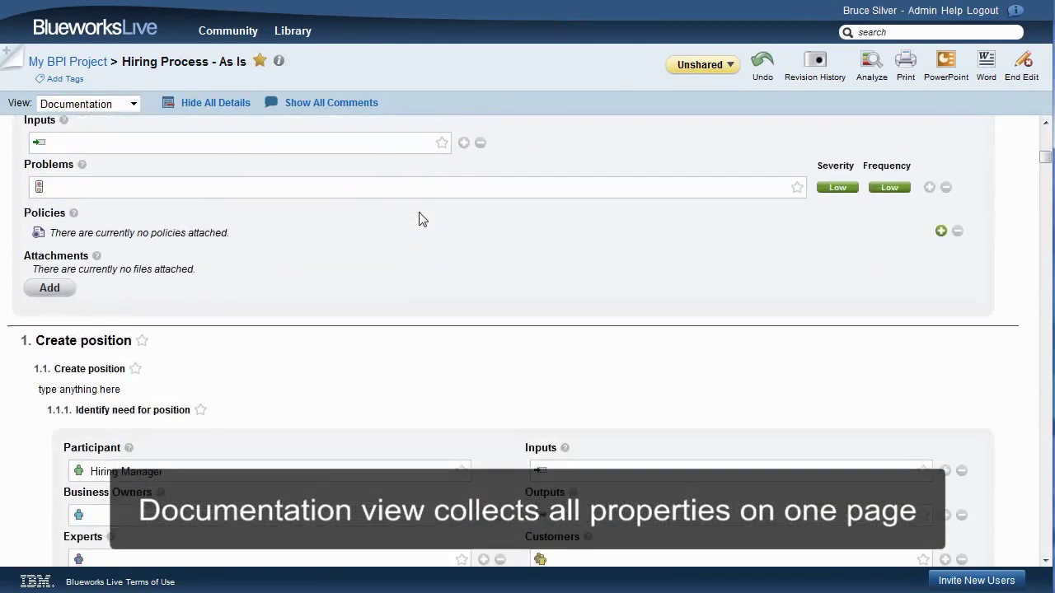
pyautogui.scroll(-6, 419, 219)
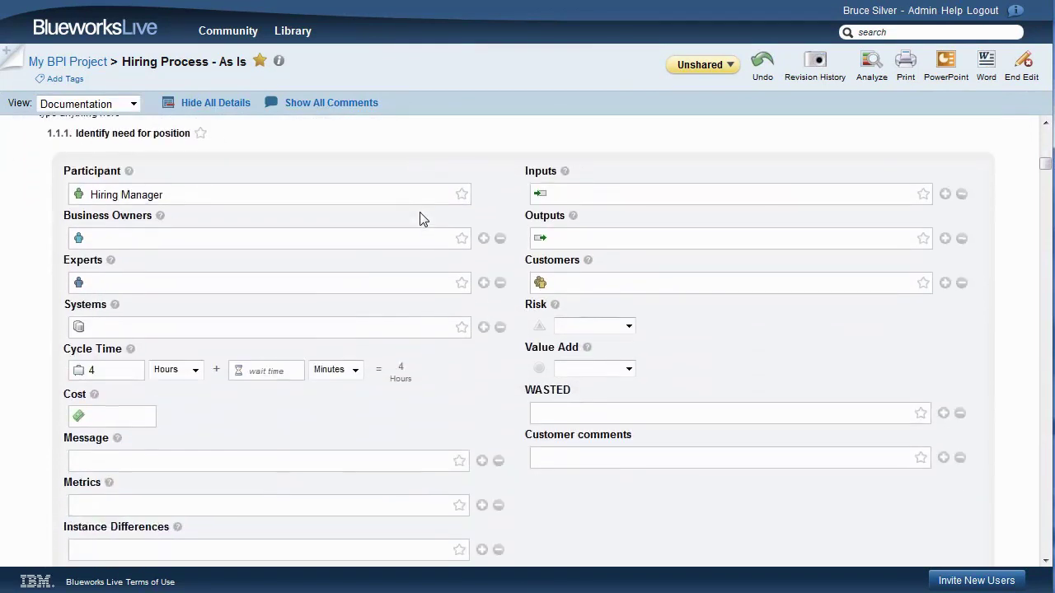
pyautogui.scroll(-8, 420, 218)
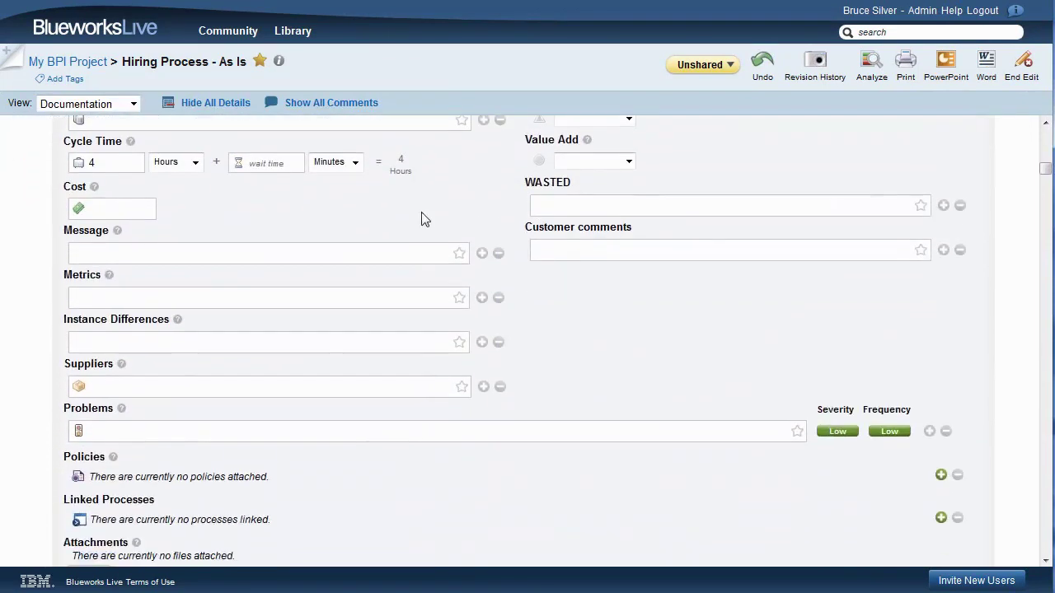
pyautogui.scroll(-3, 422, 220)
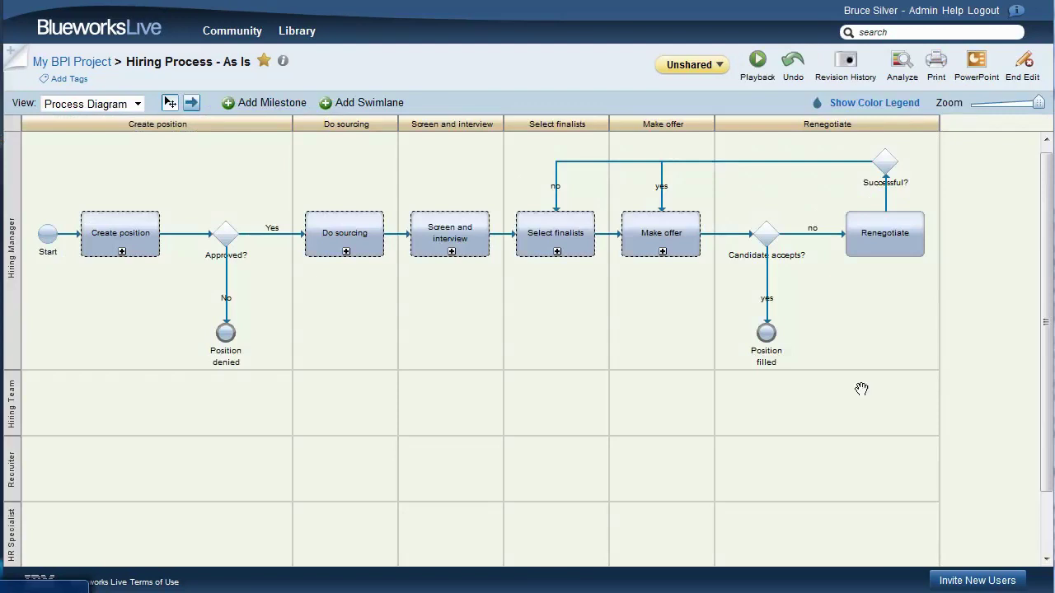
# - Enter Analysis Mode for the hiring process diagram and review which properties can be selected for display
pyautogui.click(897, 66)
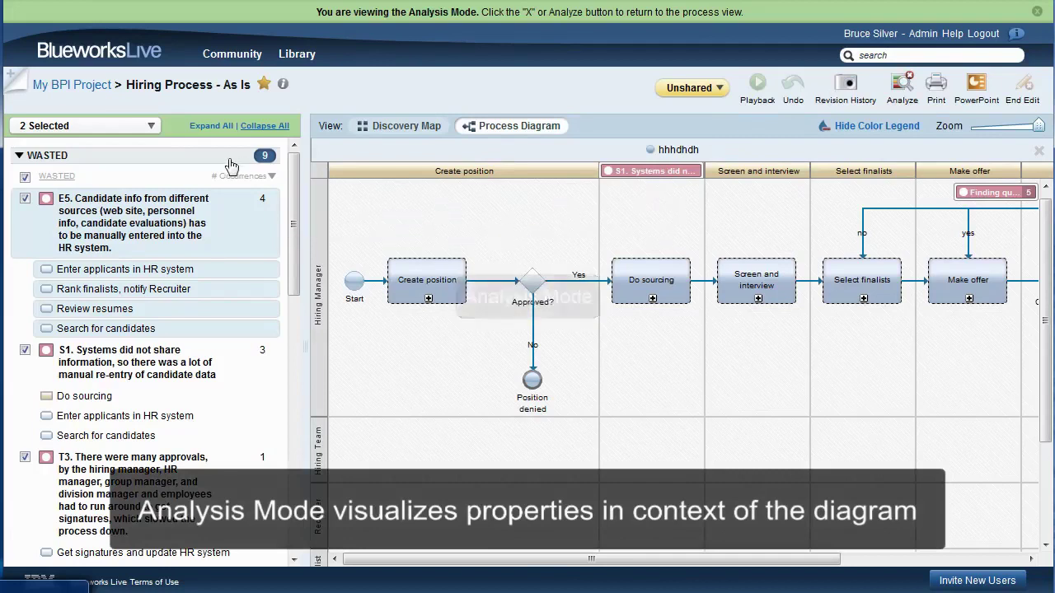
pyautogui.click(150, 126)
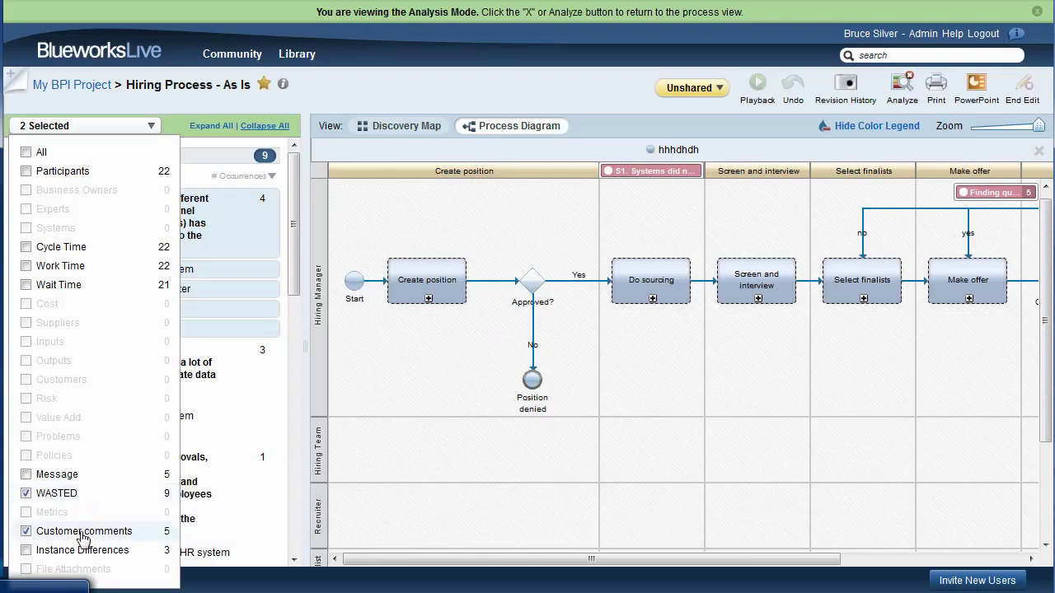
pyautogui.click(96, 130)
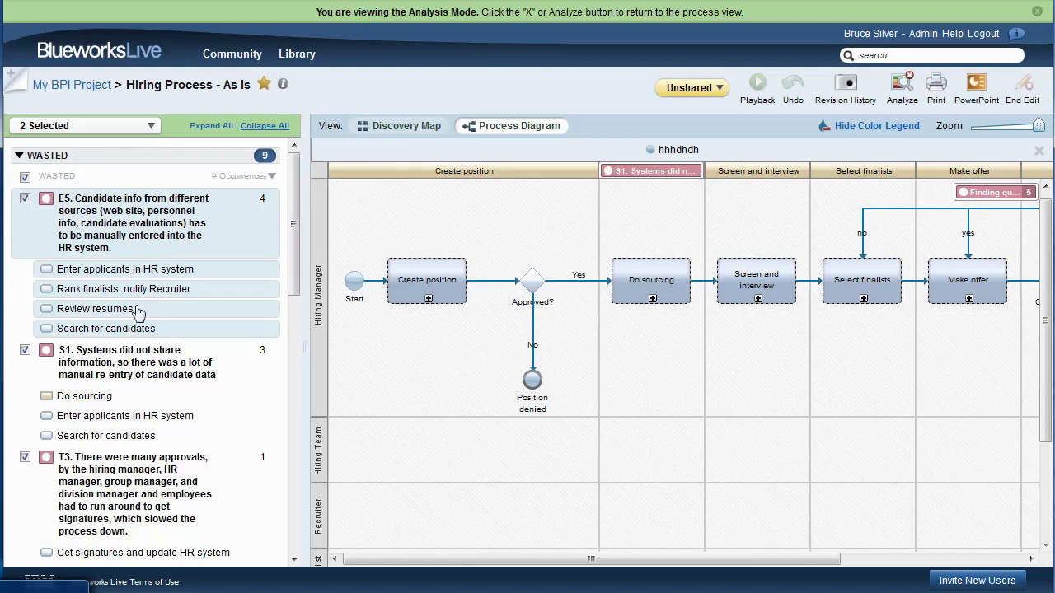
# - Examine the WASTED entries on the expanded Do sourcing activities and the Customer comments entries, and leave Analysis Mode
pyautogui.click(100, 219)
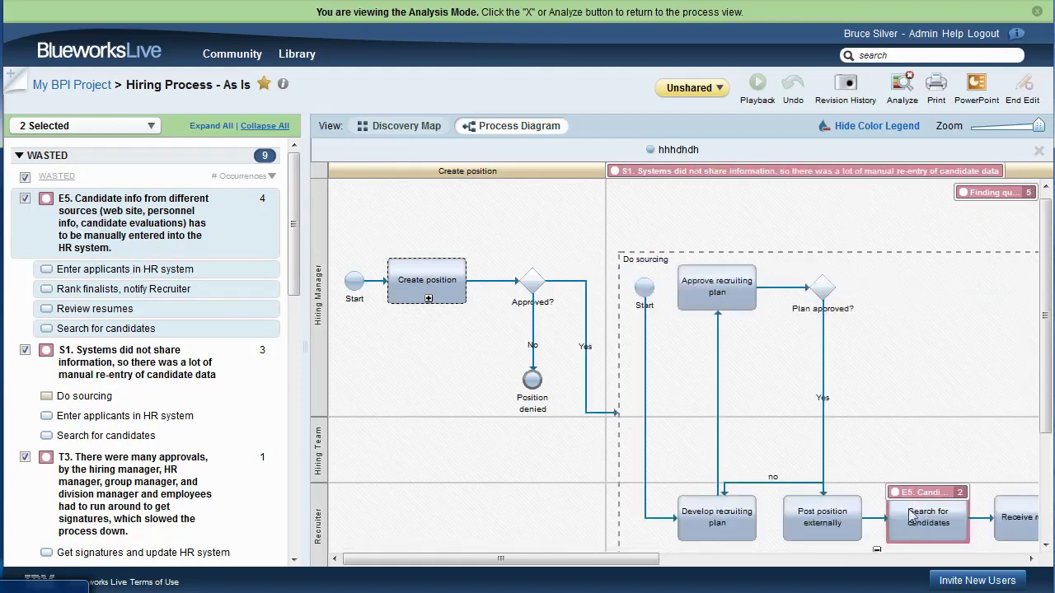
pyautogui.moveTo(915, 497)
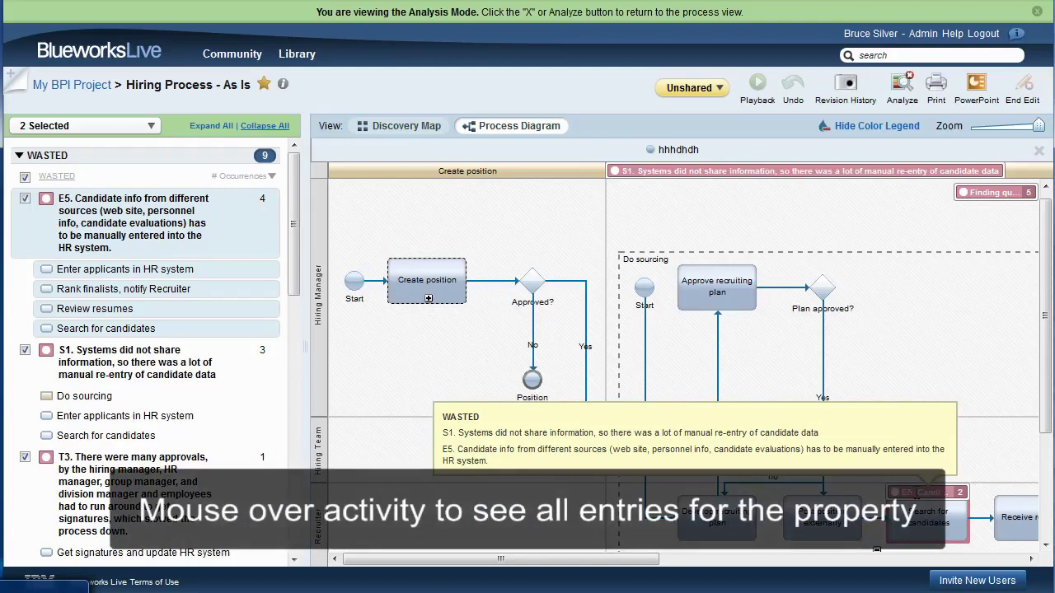
pyautogui.moveTo(965, 201)
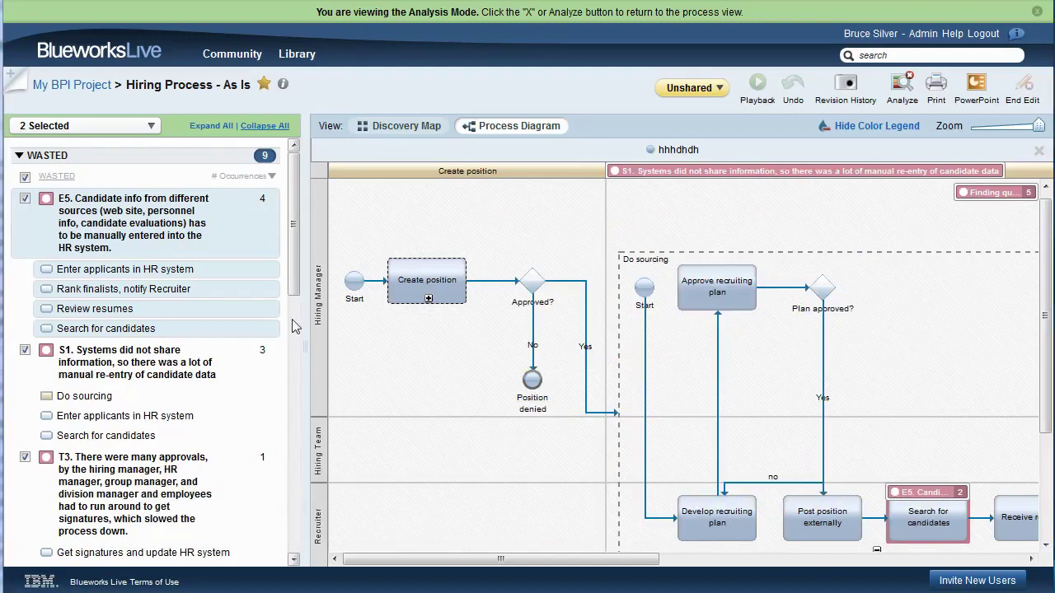
pyautogui.moveTo(290, 290); pyautogui.dragTo(290, 486)
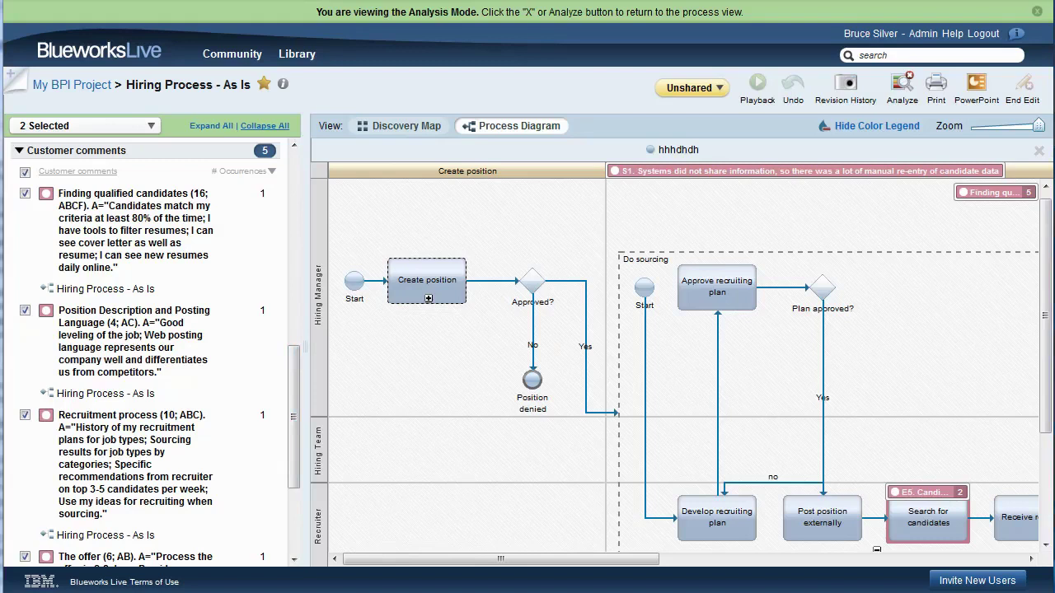
pyautogui.click(903, 88)
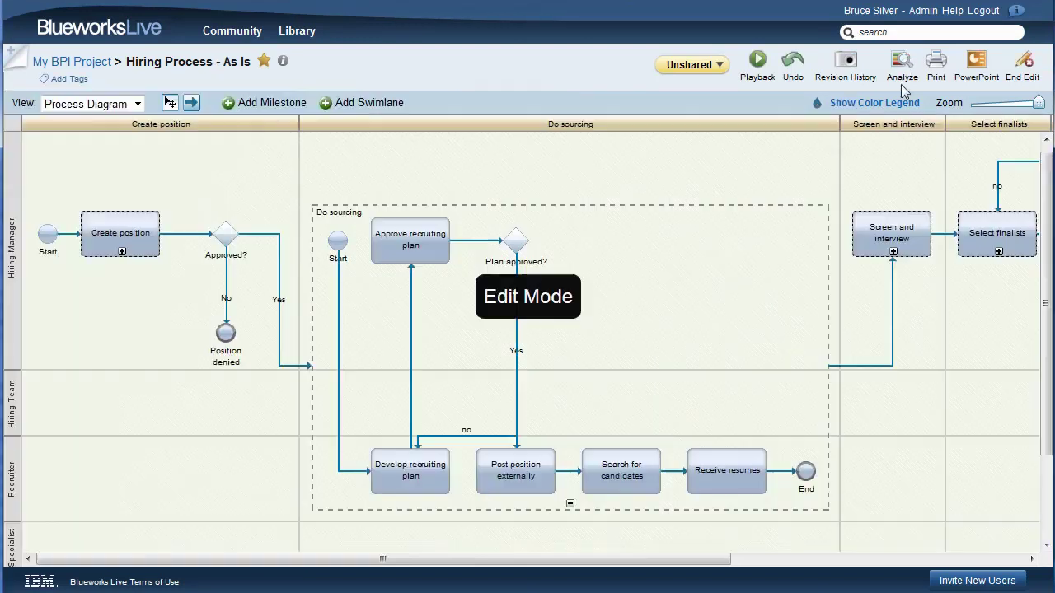
# - Enter Playback mode for the Sourcing to selection path with Cycle Time as the analysis property
pyautogui.click(757, 62)
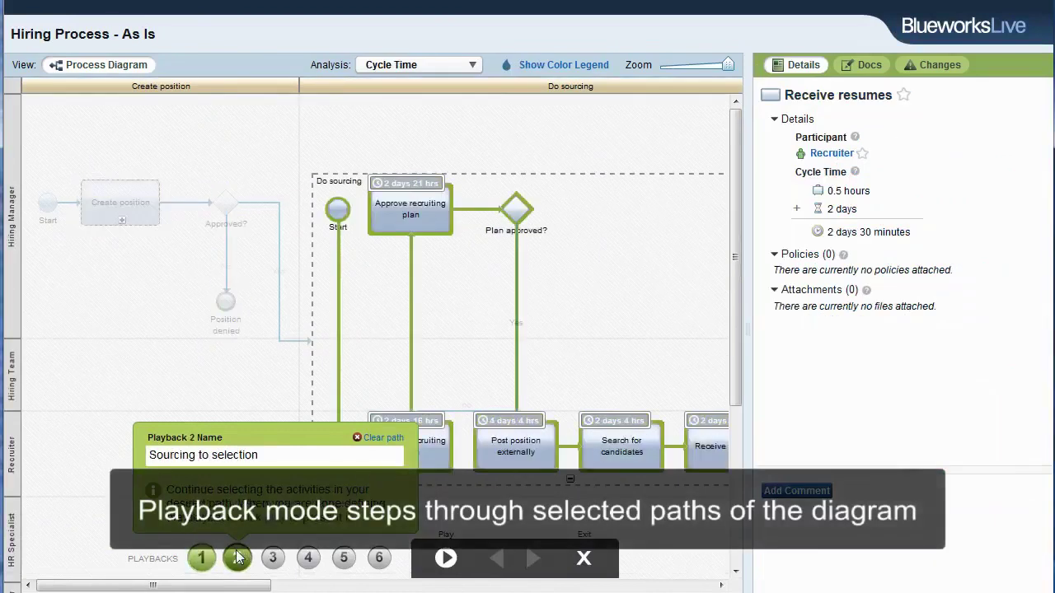
pyautogui.click(472, 67)
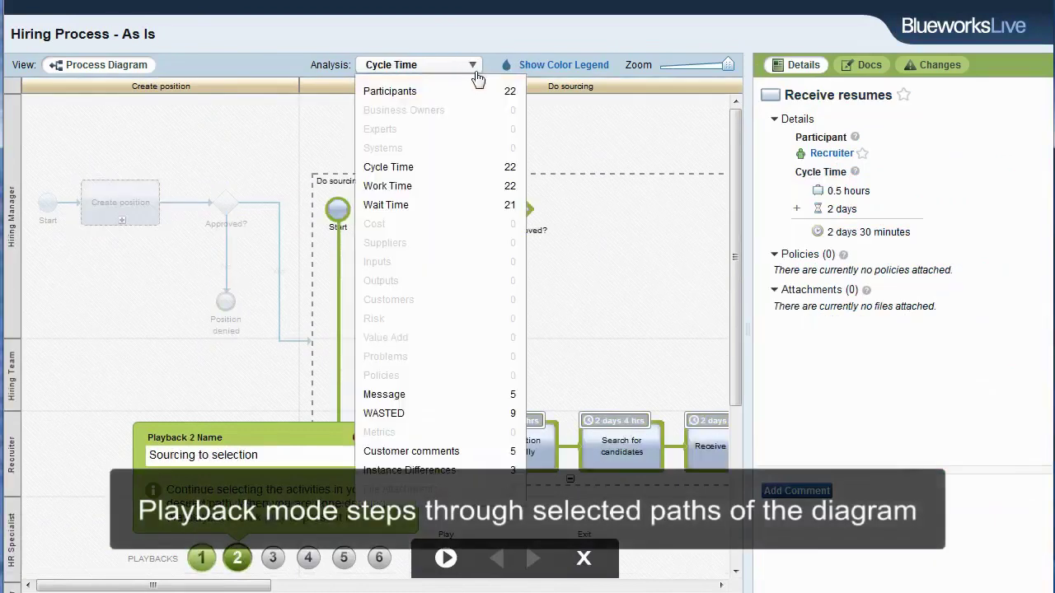
pyautogui.click(412, 170)
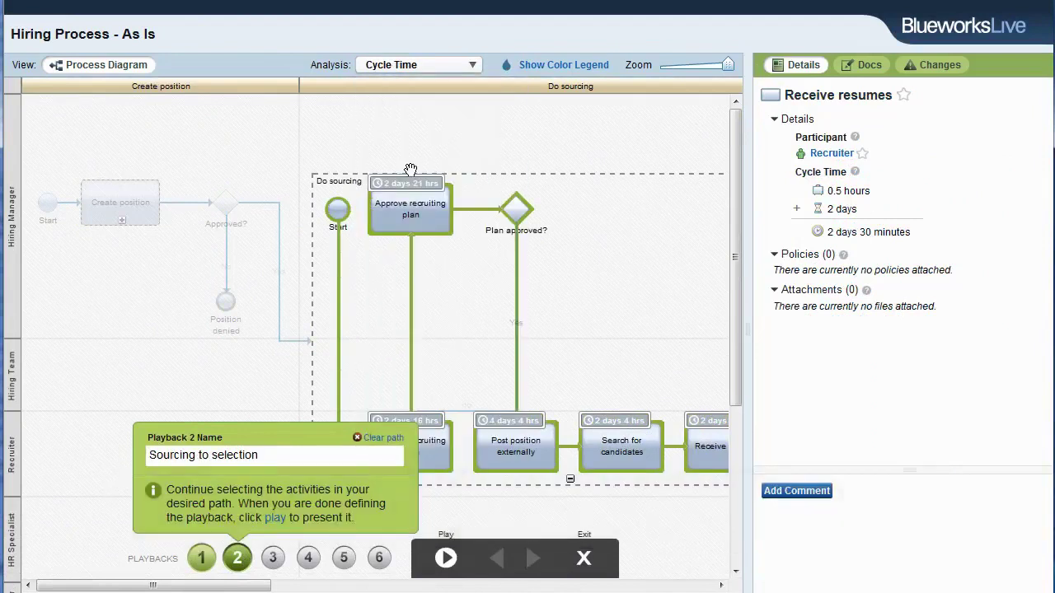
# - Play the Sourcing to selection playback and advance through its activities to follow the cumulative cycle time
pyautogui.click(445, 557)
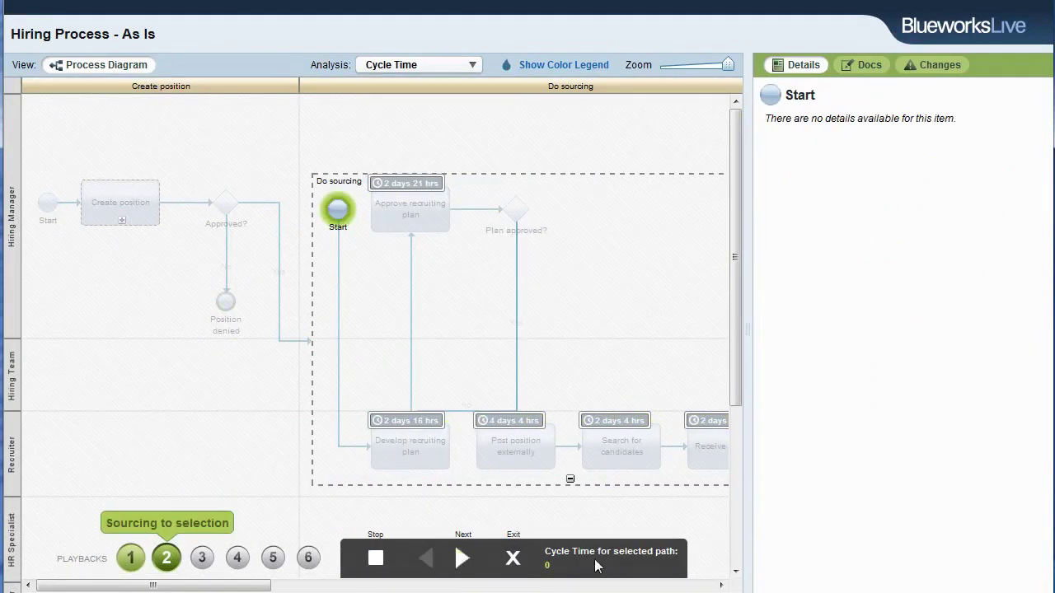
pyautogui.click(462, 559)
pyautogui.click(462, 558)
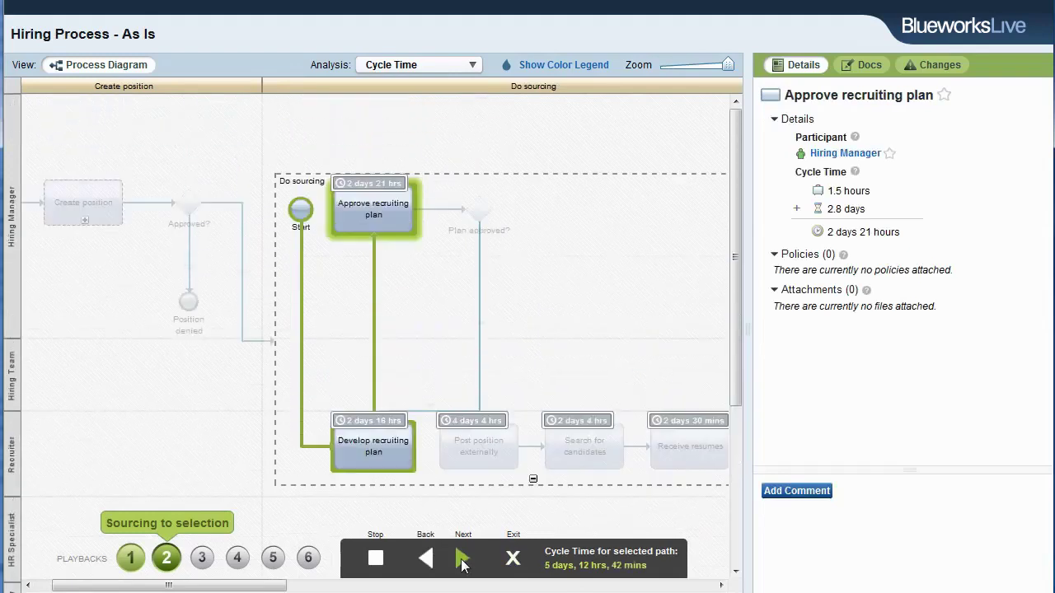
pyautogui.click(463, 559)
pyautogui.click(462, 558)
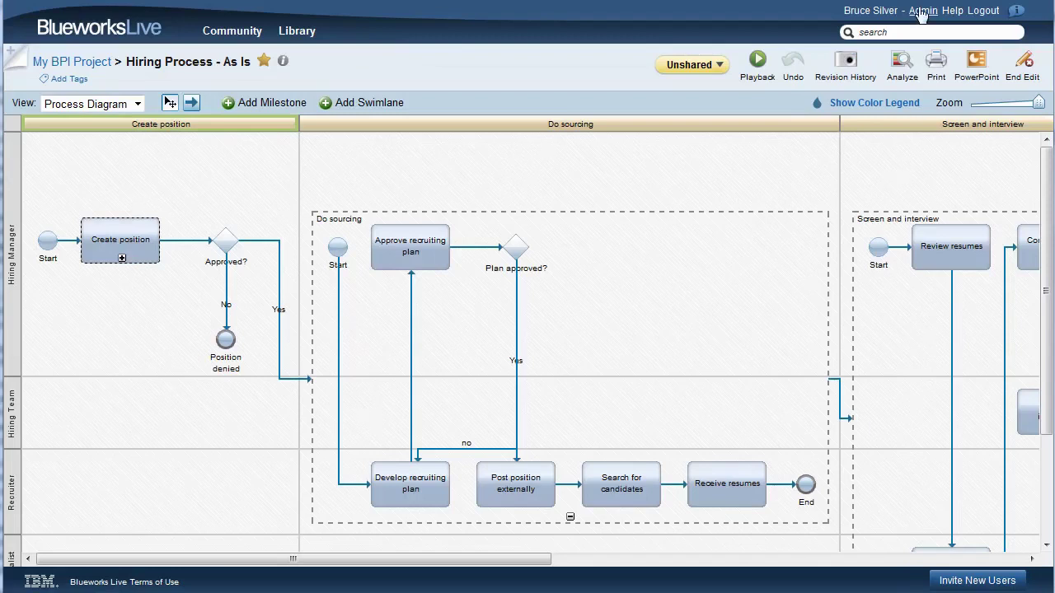
# - Open the account's property administration and review the standard and custom process properties set as visible
pyautogui.click(921, 11)
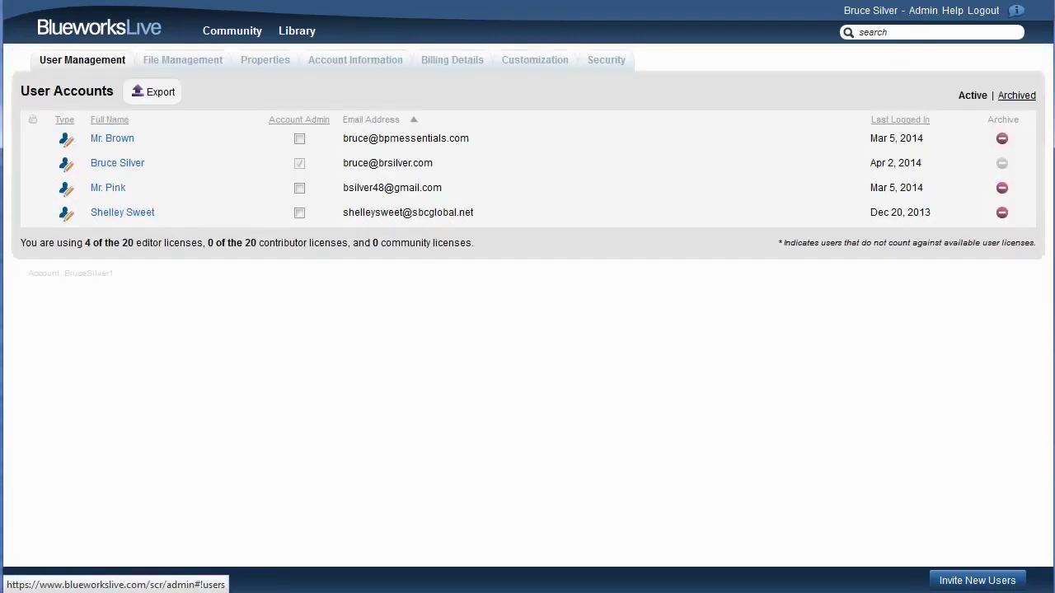
pyautogui.click(263, 63)
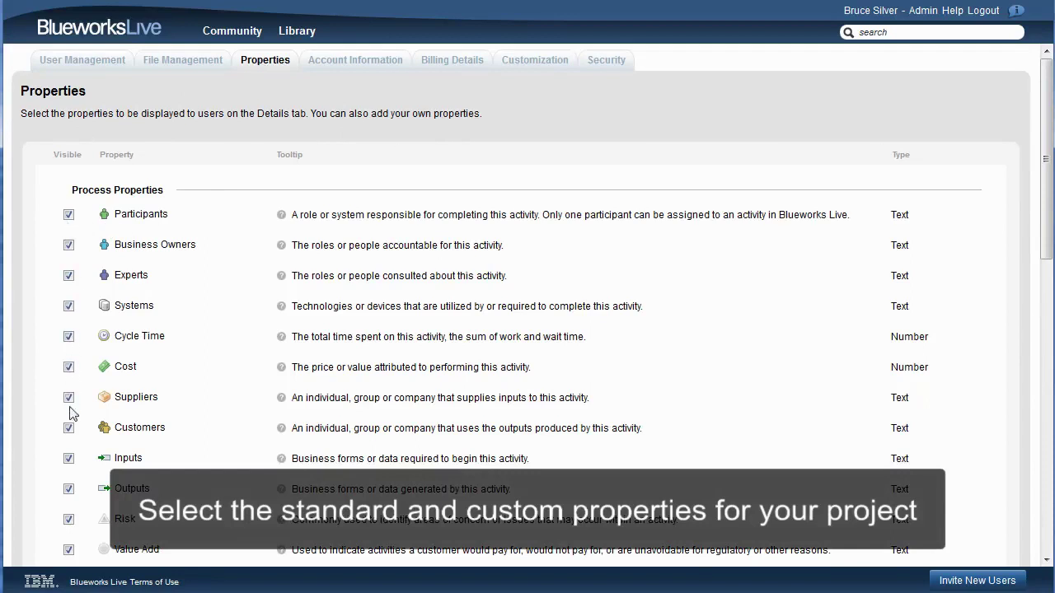
pyautogui.scroll(-5, 304, 437)
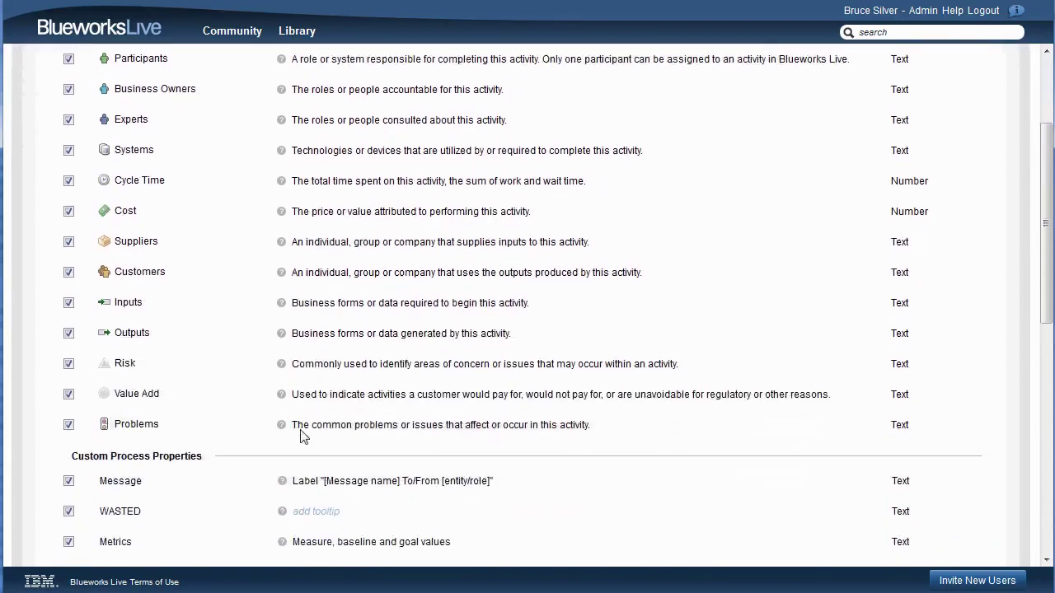
pyautogui.scroll(-3, 288, 426)
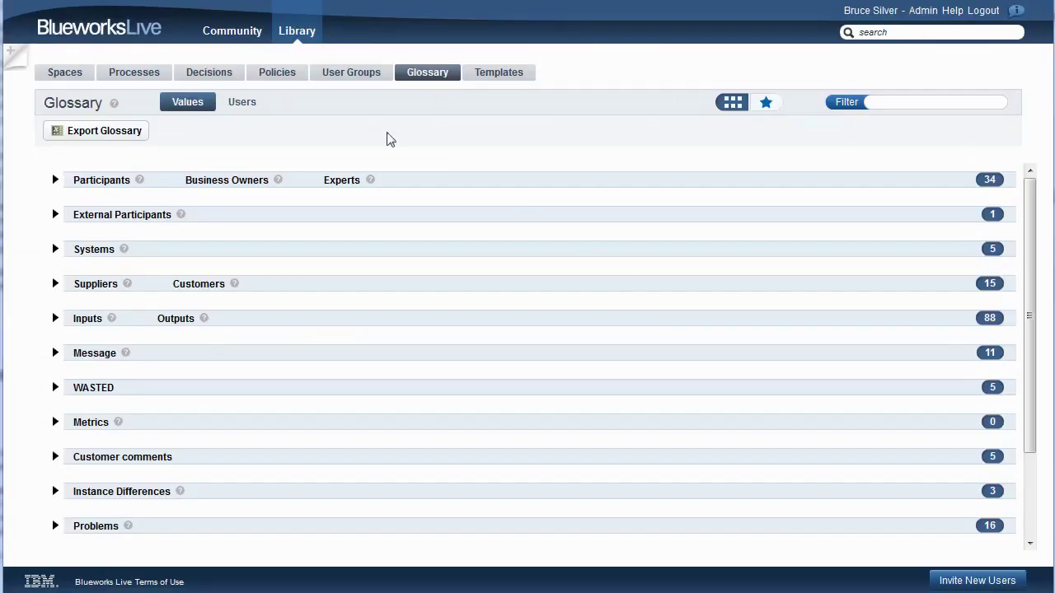
# - Mark Business analyst, Client, Controller, Database analyst, Hiring Manager, HR Assistant and HR Manager as preferred values in the glossary's Participants category
pyautogui.click(55, 180)
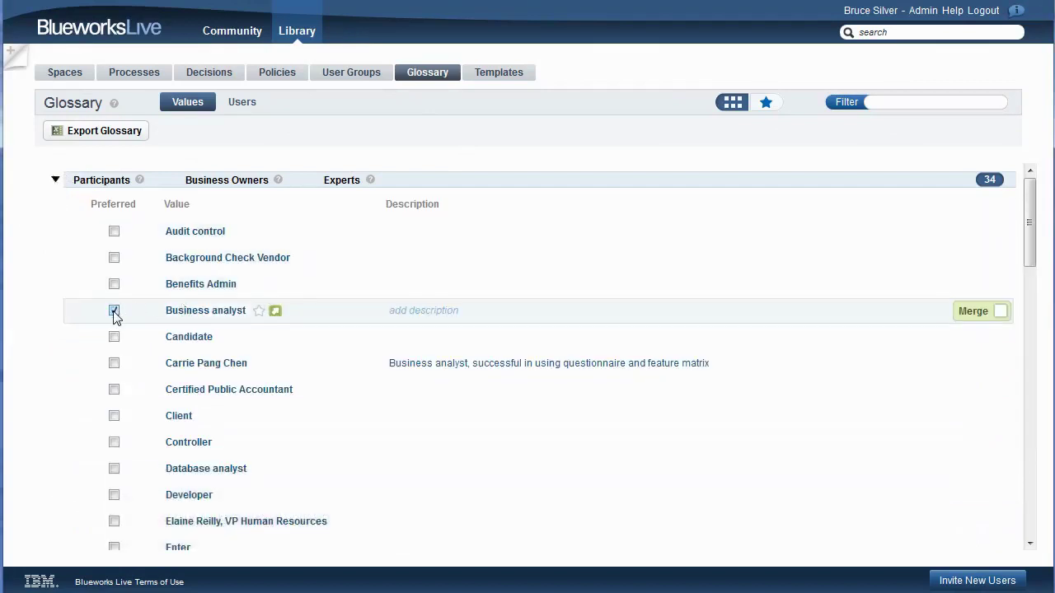
pyautogui.click(114, 415)
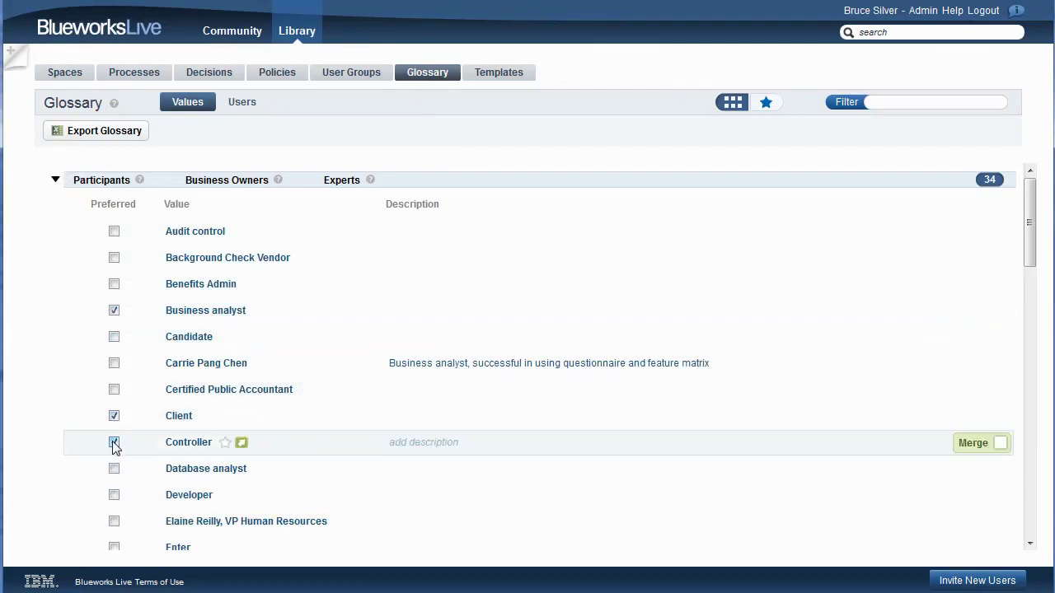
pyautogui.click(113, 443)
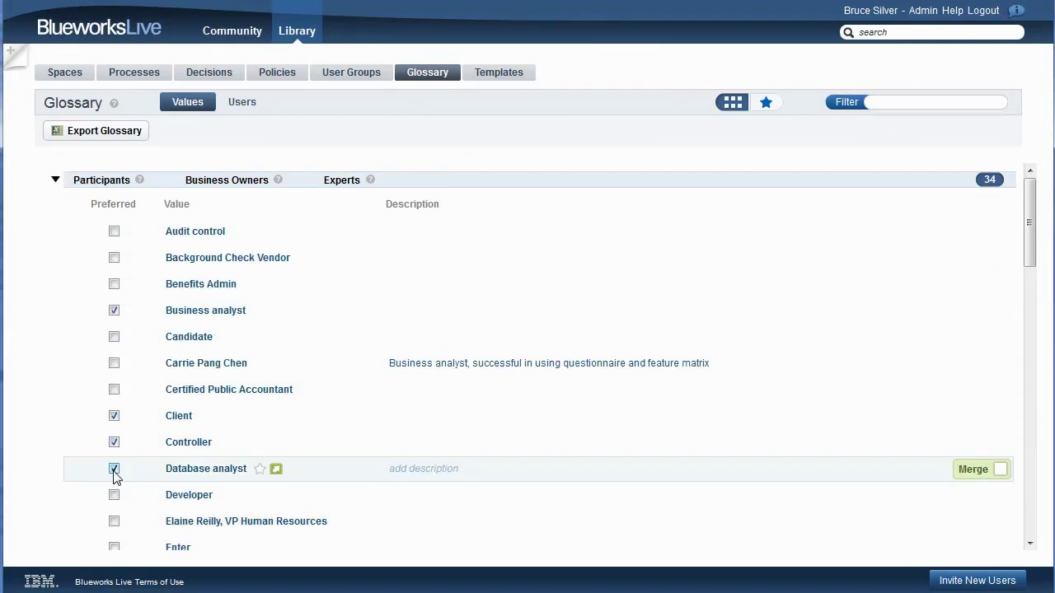
pyautogui.scroll(-3, 114, 476)
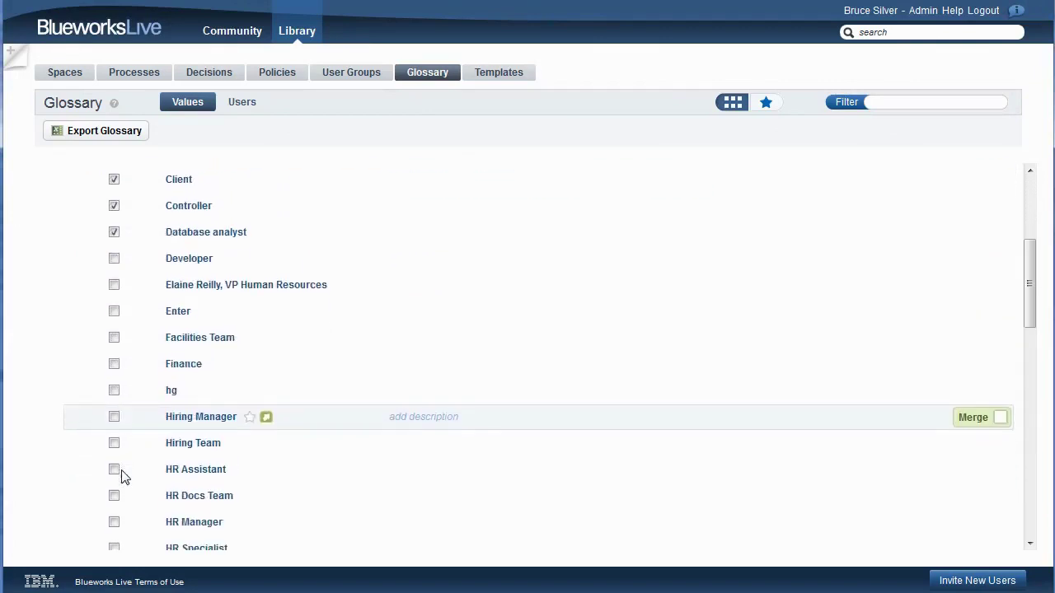
pyautogui.scroll(-2, 121, 476)
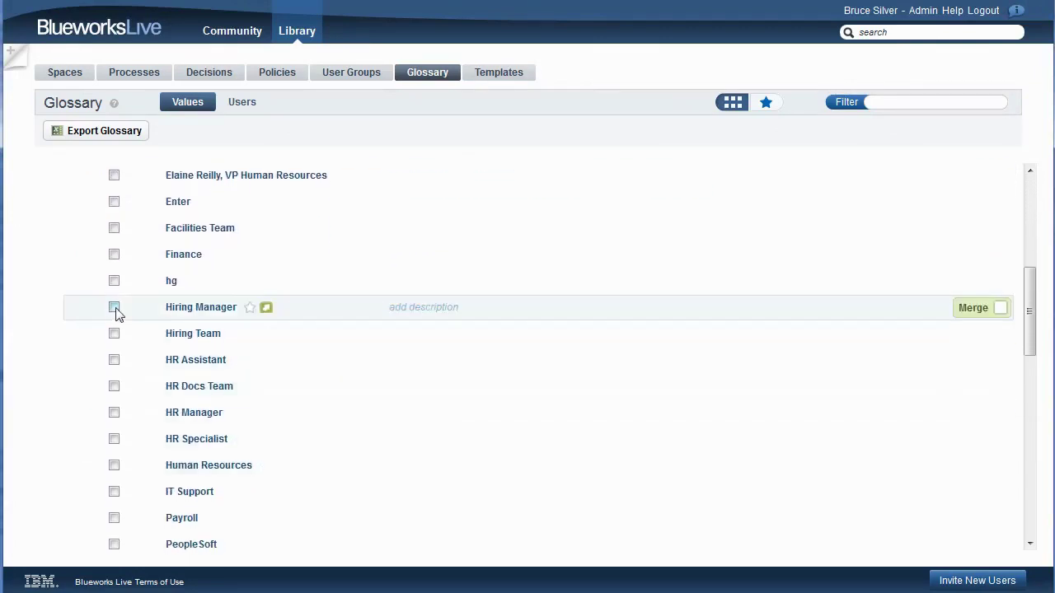
pyautogui.click(114, 309)
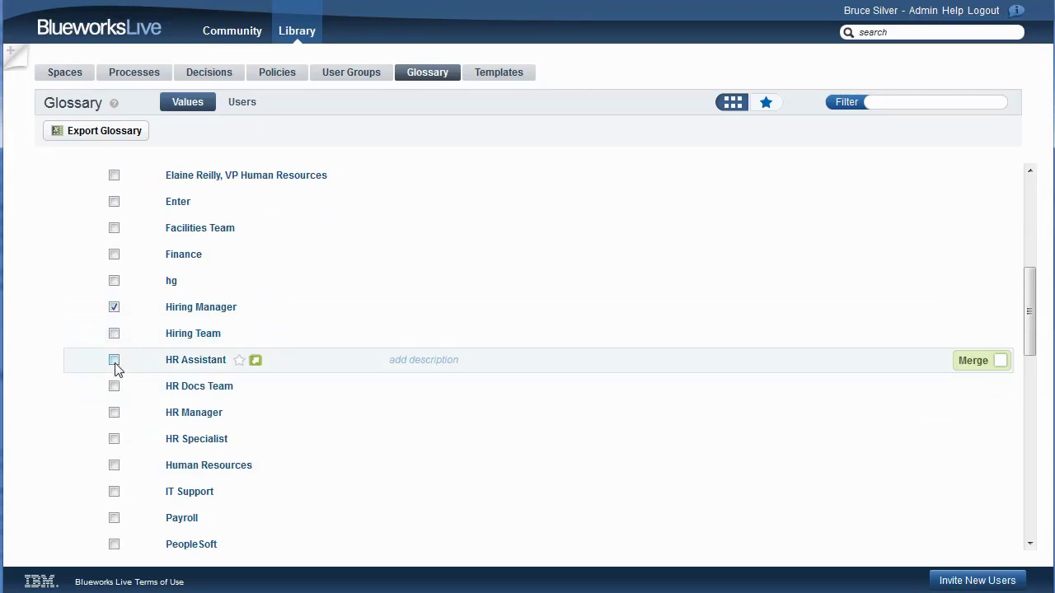
pyautogui.click(114, 361)
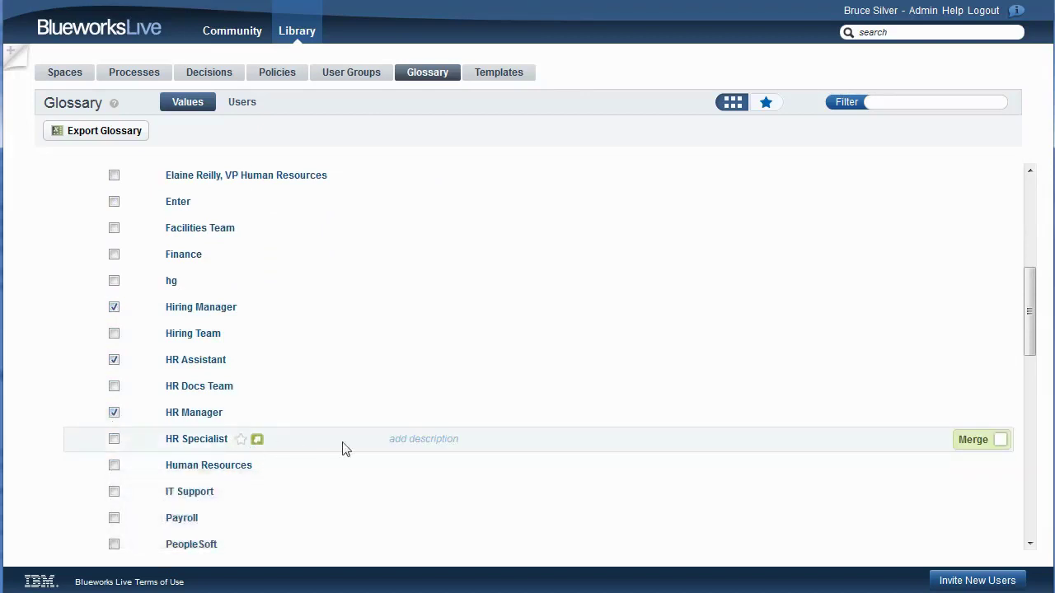
# - Select the HR Specialist and HR Assistant participant values and request merging HR Specialist into the preferred HR Assistant
pyautogui.click(999, 441)
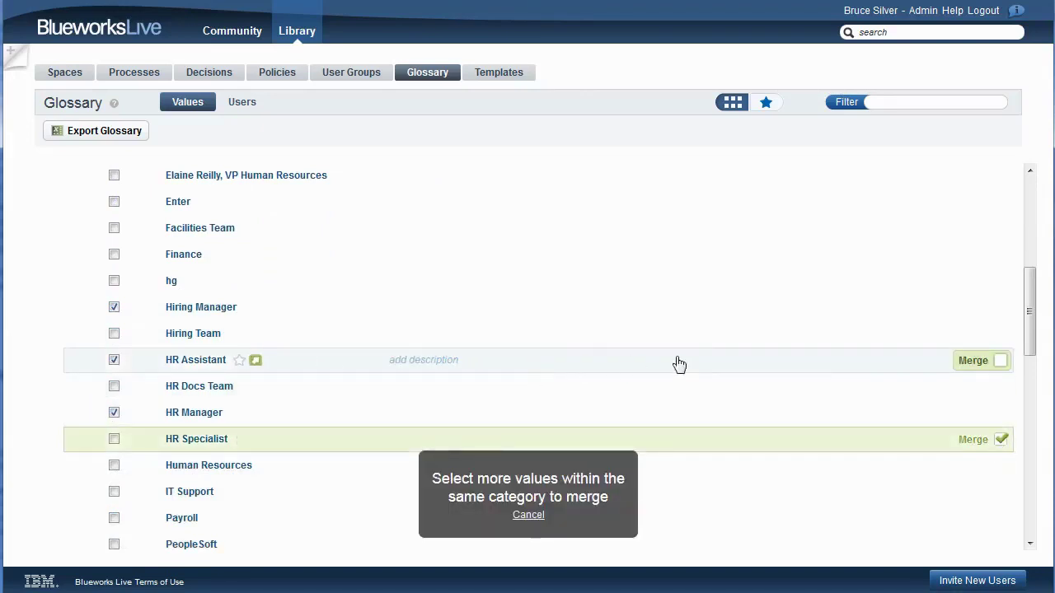
pyautogui.click(998, 360)
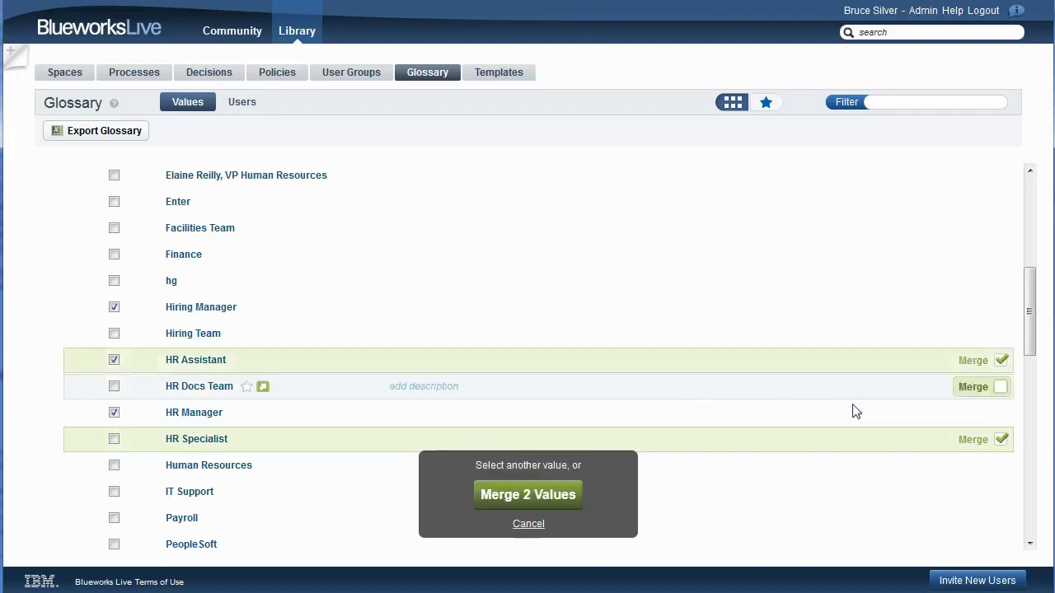
pyautogui.click(537, 494)
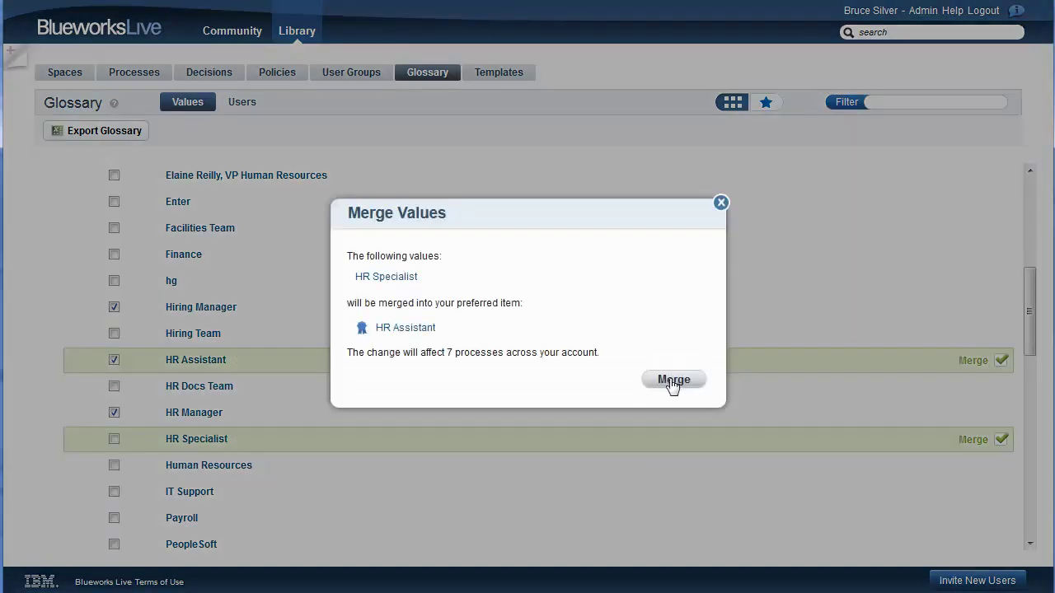